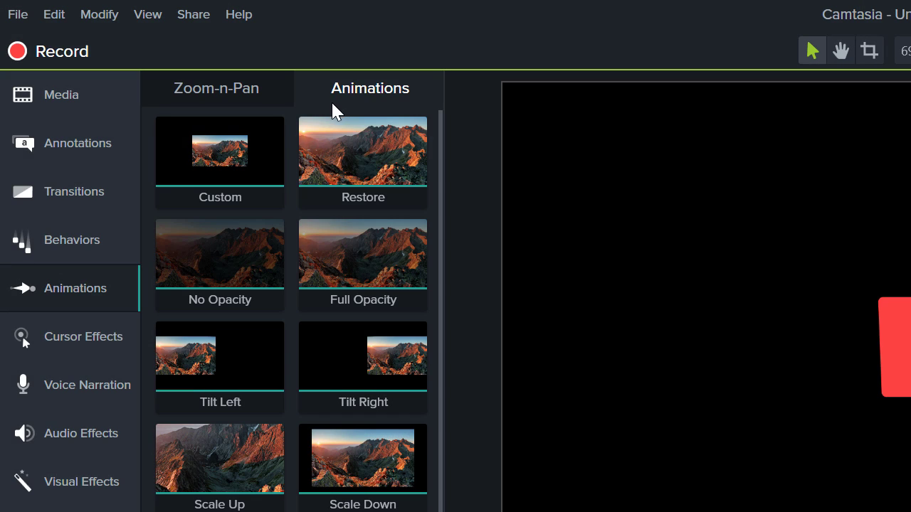
Add a Custom animation at the start of the ABC callout clip on Track 1.
mouse_move(264, 152)
mouse_down()
mouse_move(129, 146)
mouse_move(95, 442)
mouse_up()
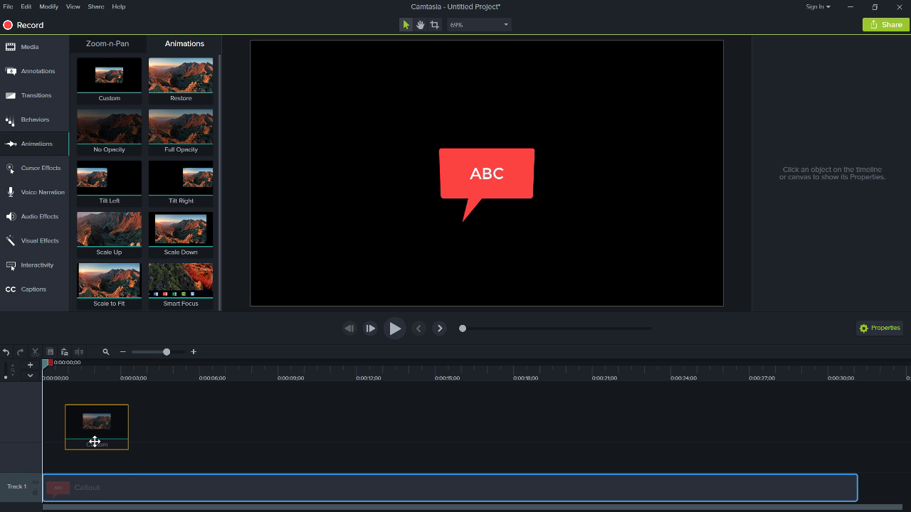
drag(95, 442, 91, 489)
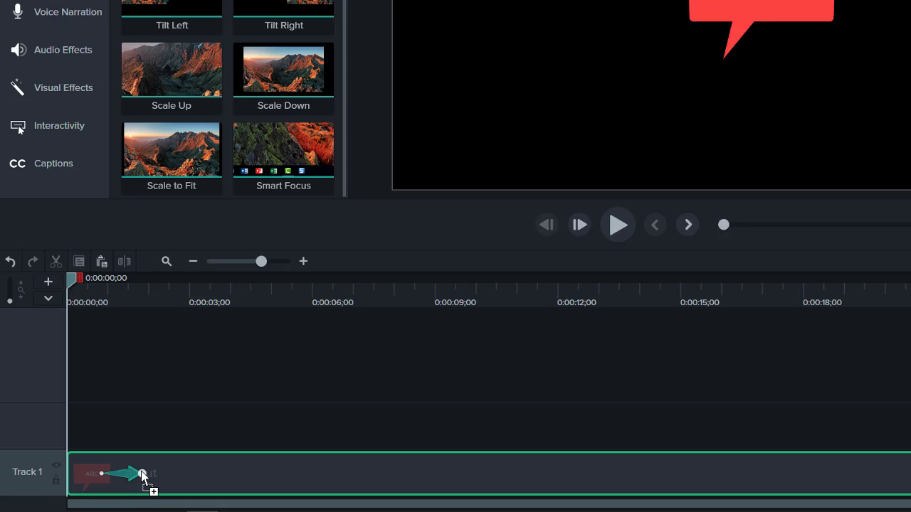
mouse_move(142, 475)
mouse_down()
mouse_move(197, 460)
mouse_move(244, 459)
mouse_move(204, 463)
mouse_move(238, 468)
mouse_up()
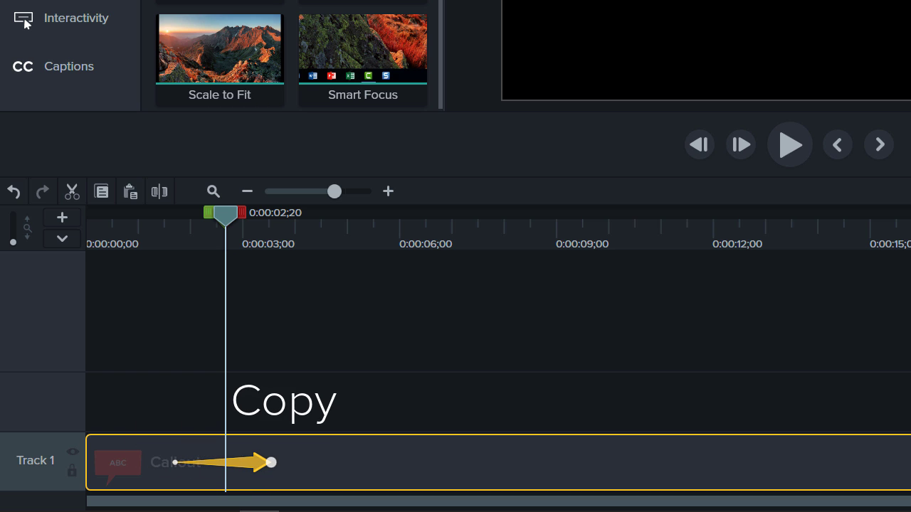
Paste a copy of the animation at 0:00:07;13, then delete that pasted duplicate.
click(474, 240)
key(ctrl+v)
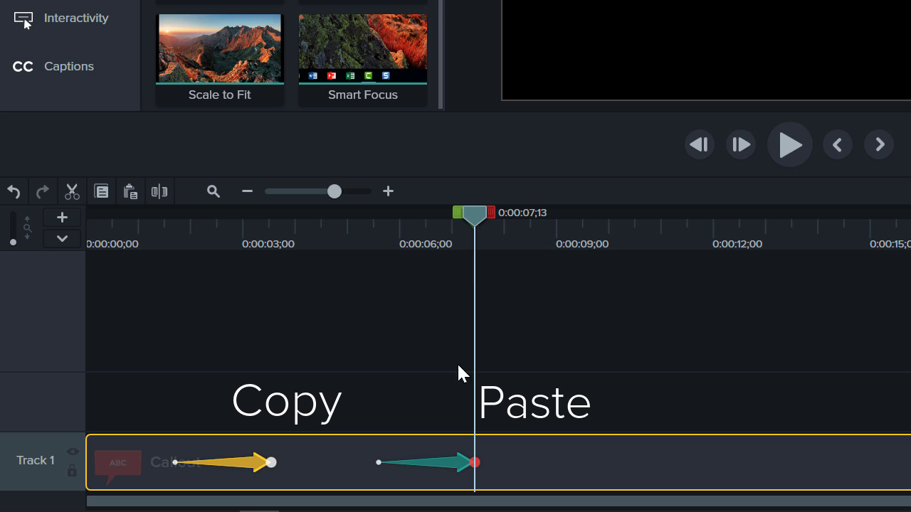
click(440, 464)
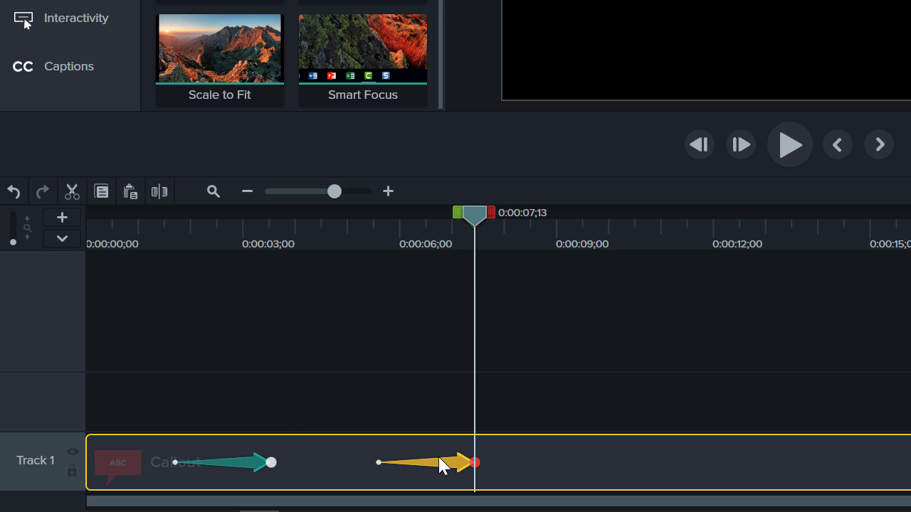
key(Delete)
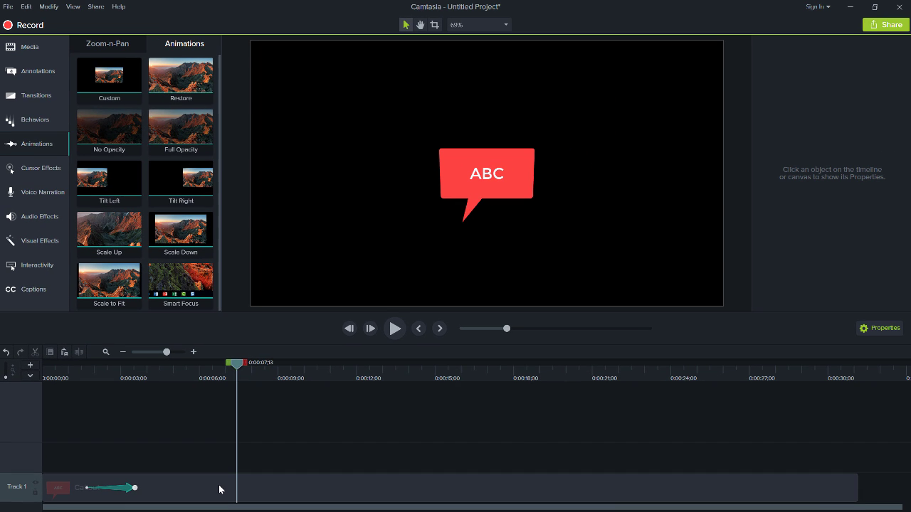
Make the callout animation scale the ABC callout to 210.9% and shift it up-right.
click(220, 490)
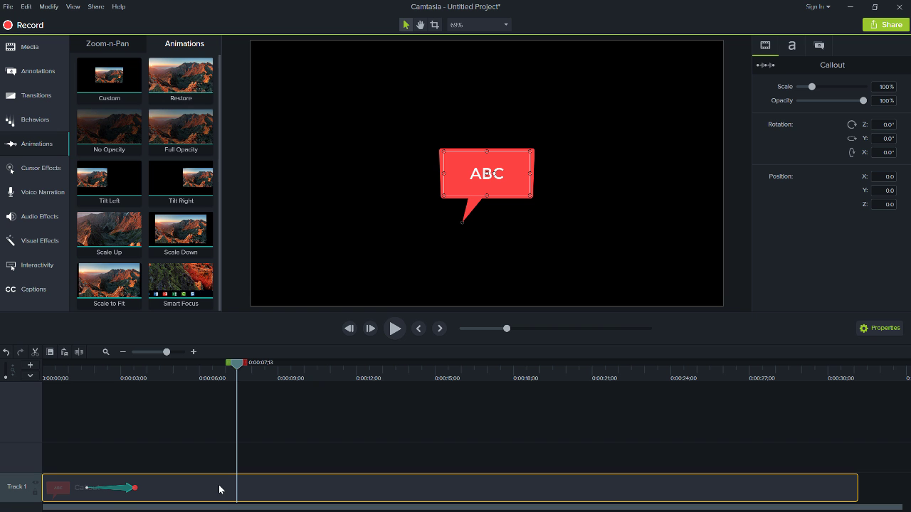
click(151, 384)
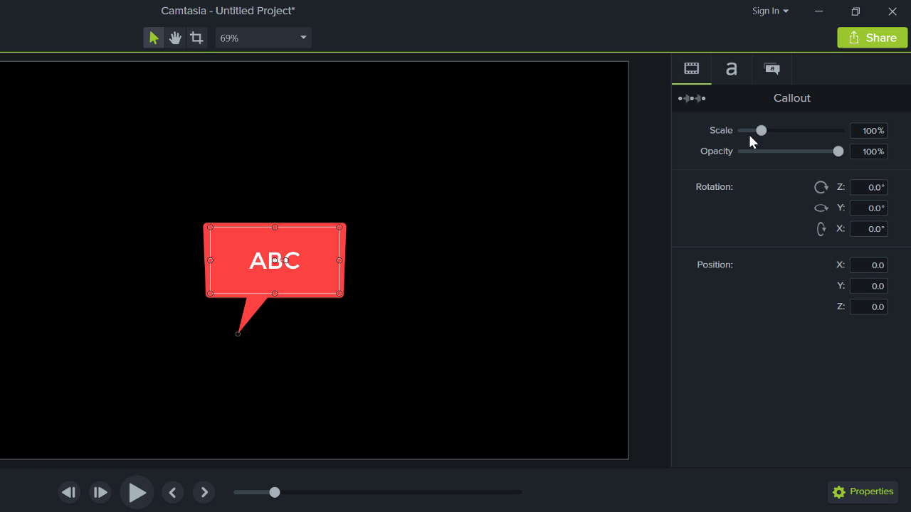
drag(759, 131, 781, 133)
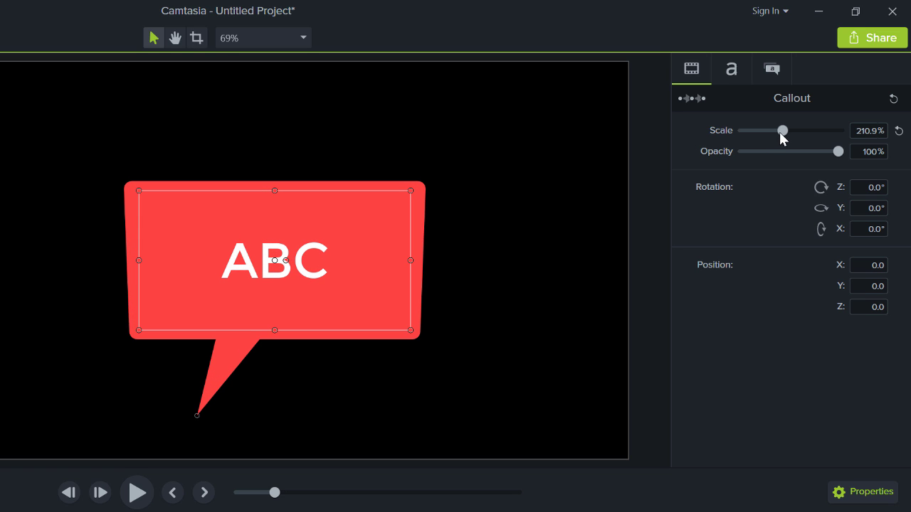
mouse_move(384, 213)
mouse_down()
mouse_move(576, 116)
mouse_move(580, 104)
mouse_up()
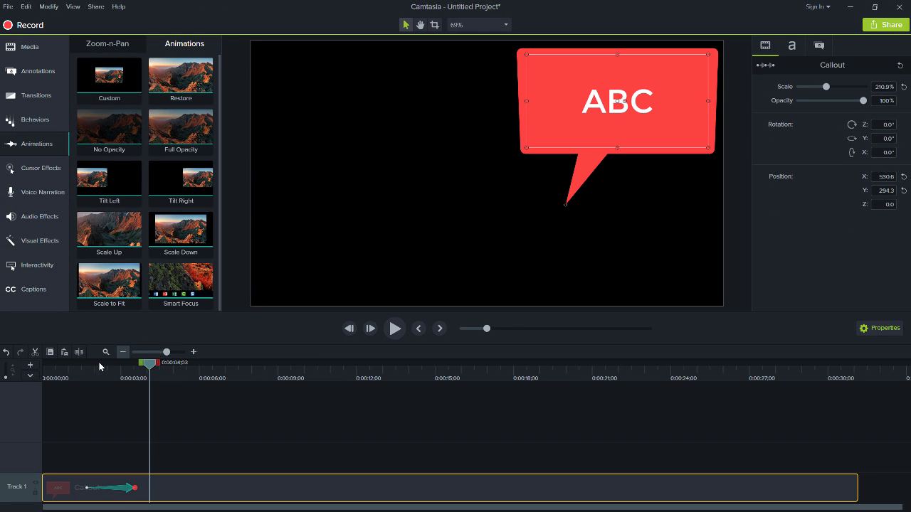
Play back and scrub through the callout animation to check its growth.
click(71, 378)
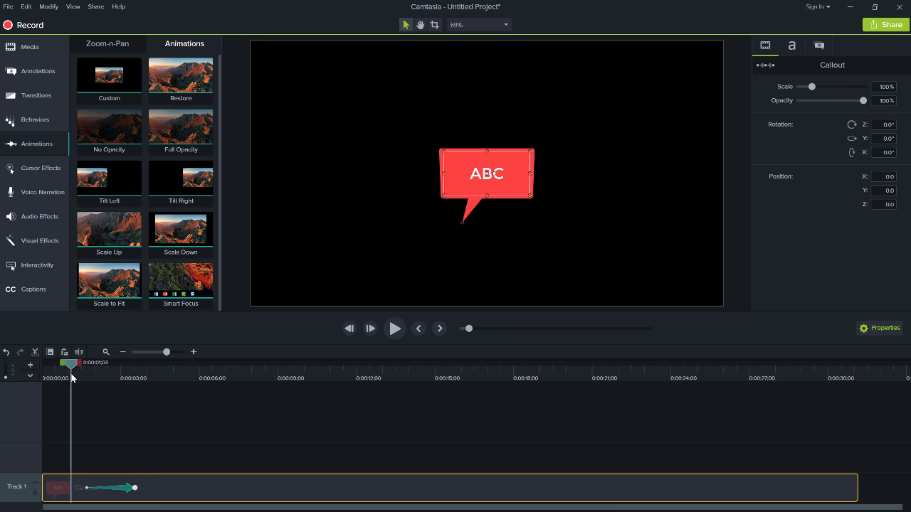
key(space)
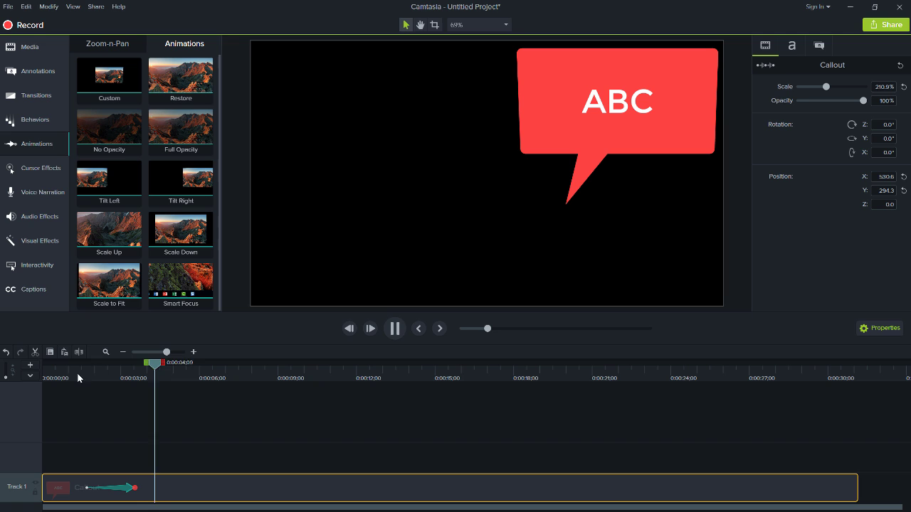
drag(146, 374, 114, 373)
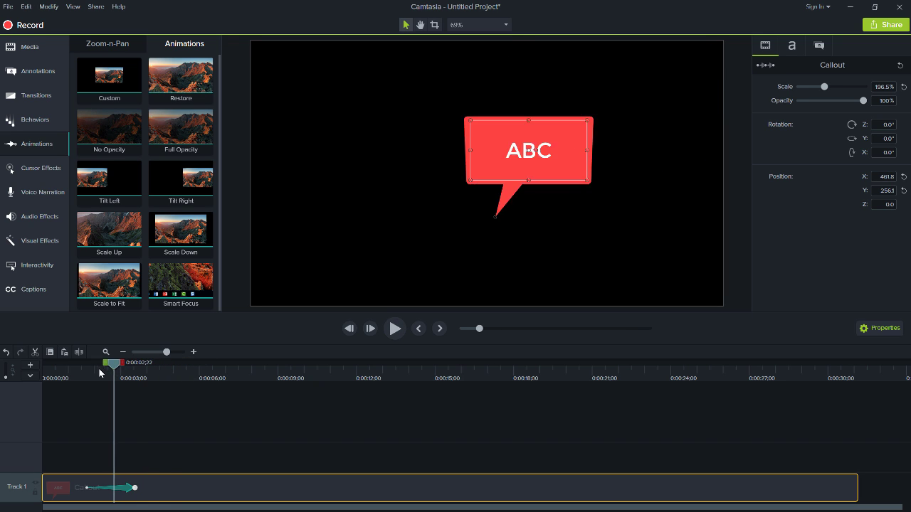
click(77, 375)
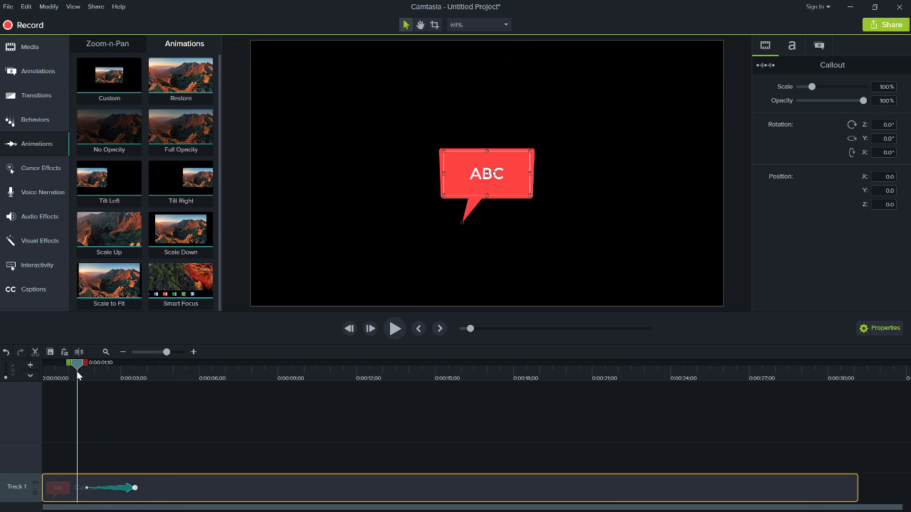
drag(78, 375, 133, 376)
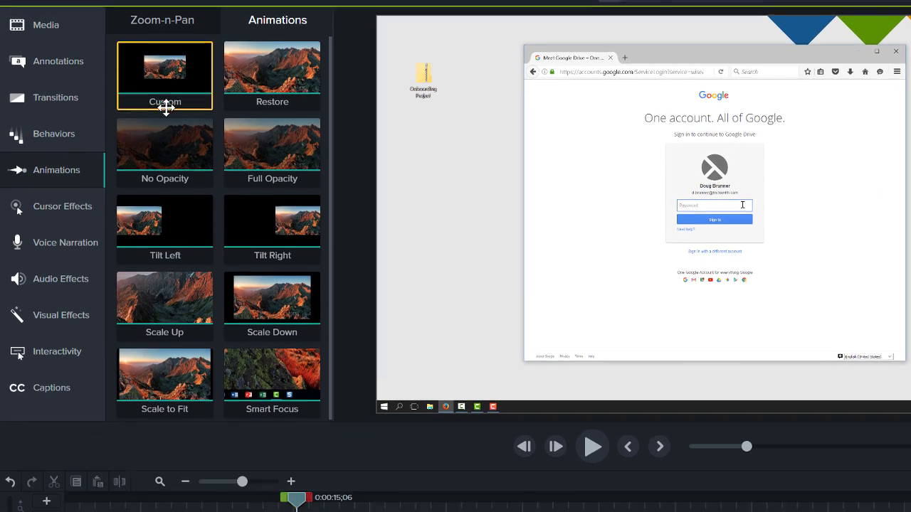
Add a Custom animation to the first Rec clip zooming to 136% on the sign-in form, and preview it.
mouse_move(159, 118)
mouse_down()
mouse_move(278, 408)
mouse_move(295, 480)
mouse_up()
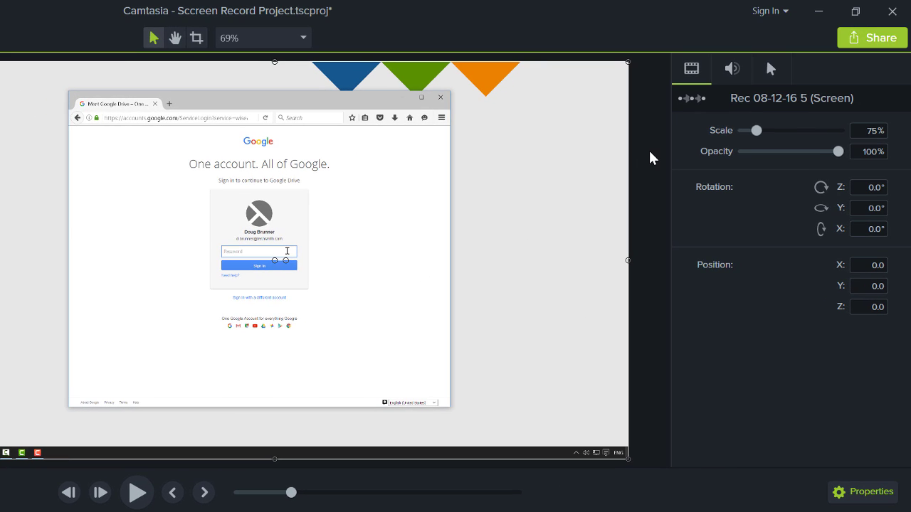
drag(756, 130, 768, 130)
mouse_move(490, 169)
mouse_down()
mouse_move(483, 190)
mouse_move(513, 216)
mouse_up()
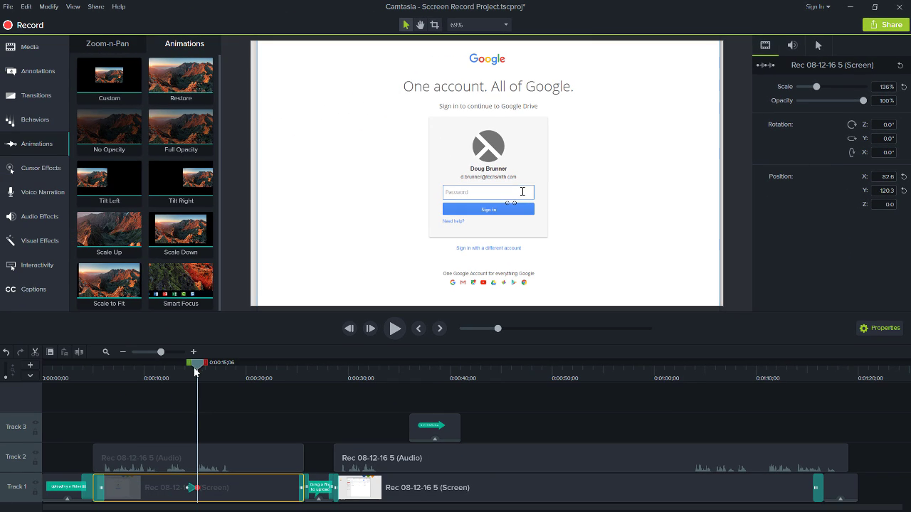
click(180, 378)
key(space)
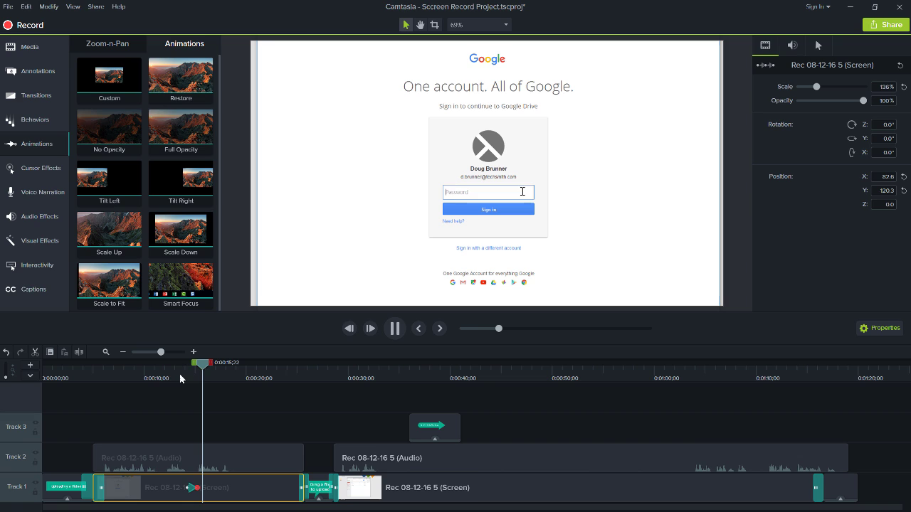
Shorten the sign-in zoom to about a second starting near 0:09, then move the playhead to 0:00:31;12.
key(space)
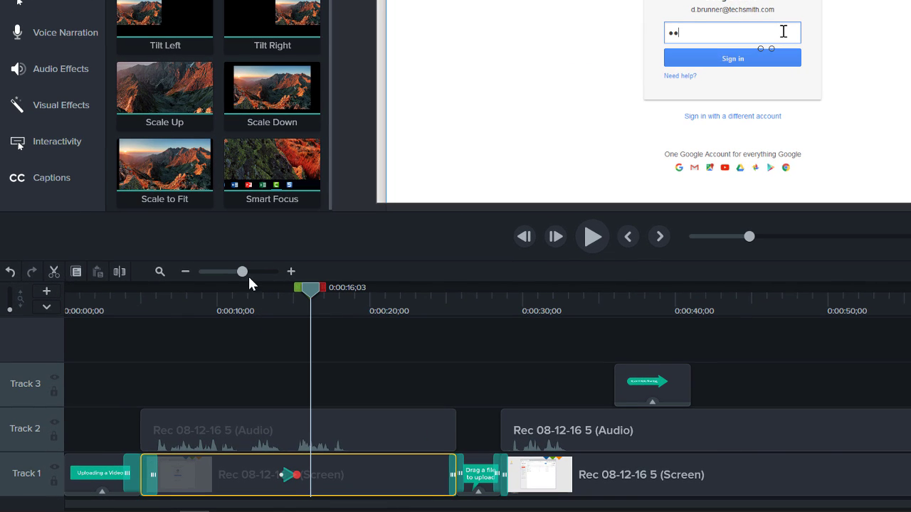
drag(245, 271, 250, 271)
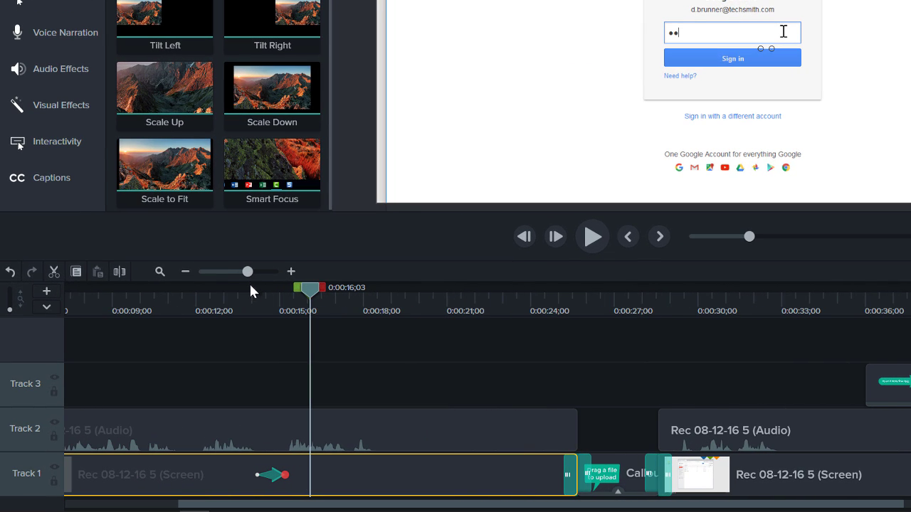
drag(284, 475, 293, 473)
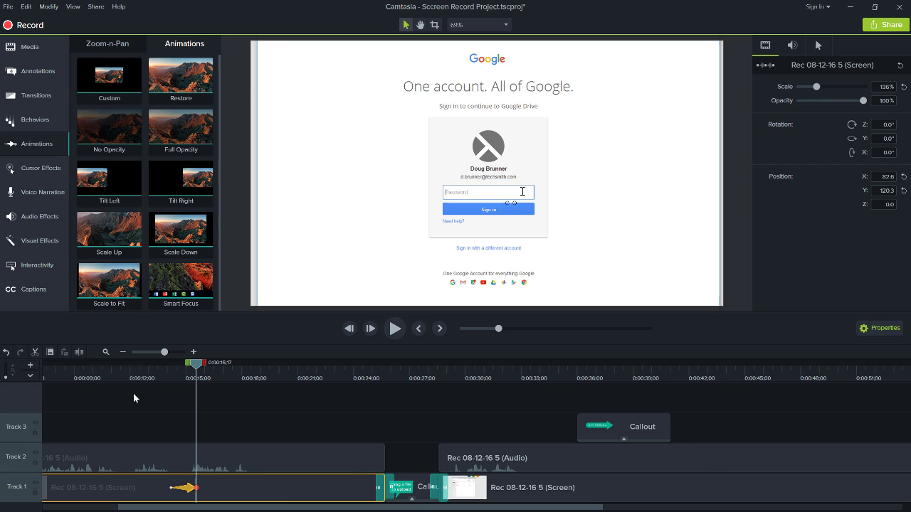
click(109, 355)
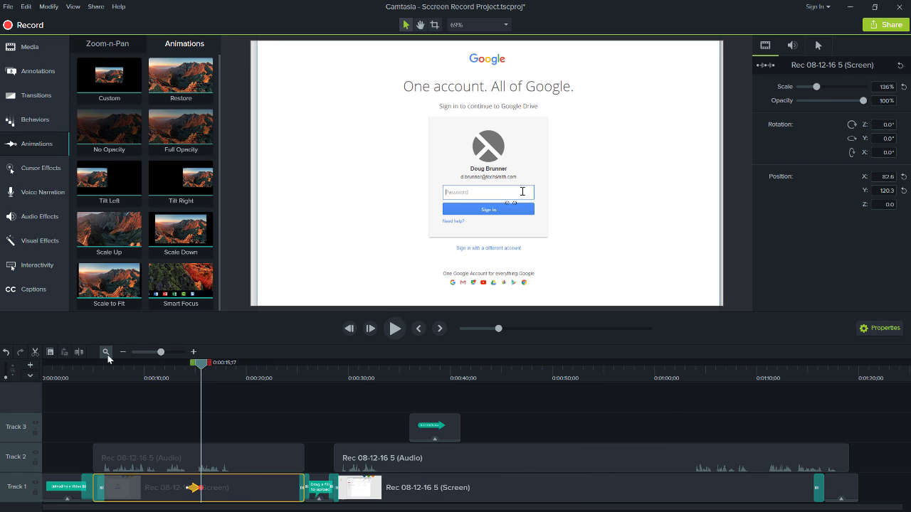
drag(201, 367, 364, 368)
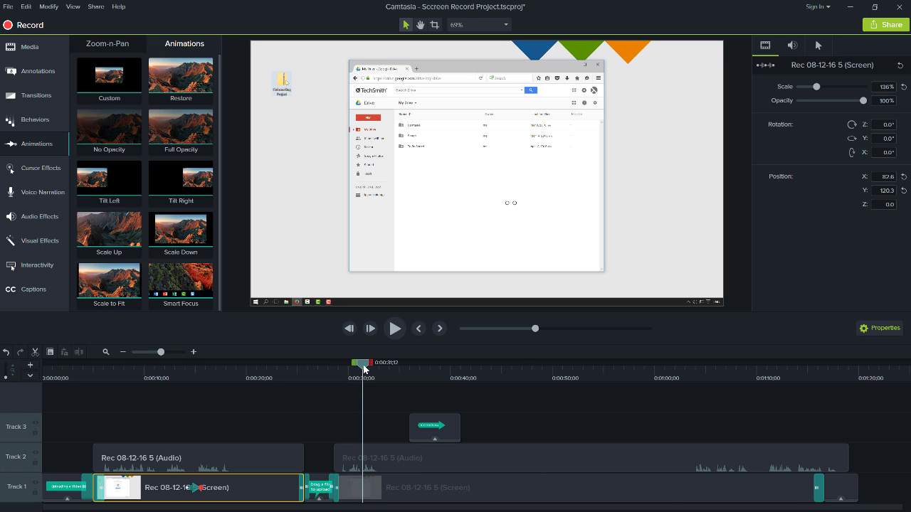
Add a Custom animation to the upload clip zooming to about 122% on the Drive file area.
click(371, 489)
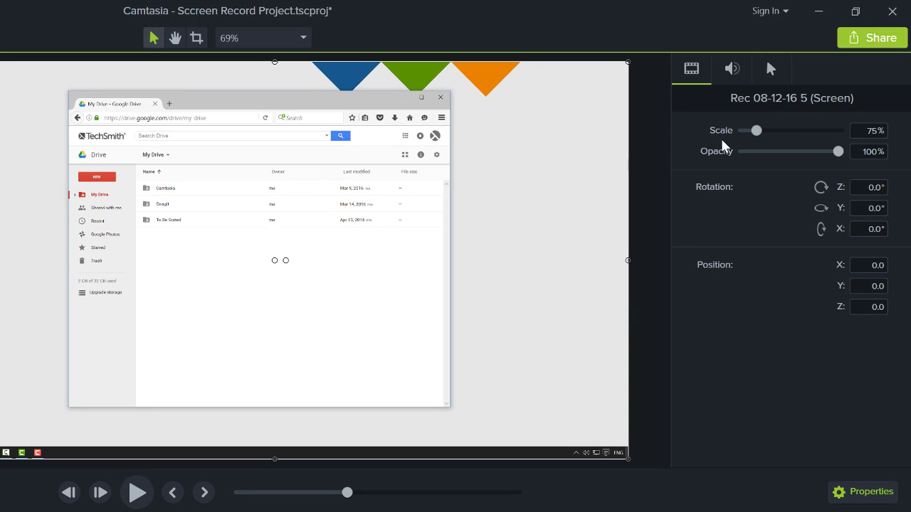
drag(758, 131, 767, 132)
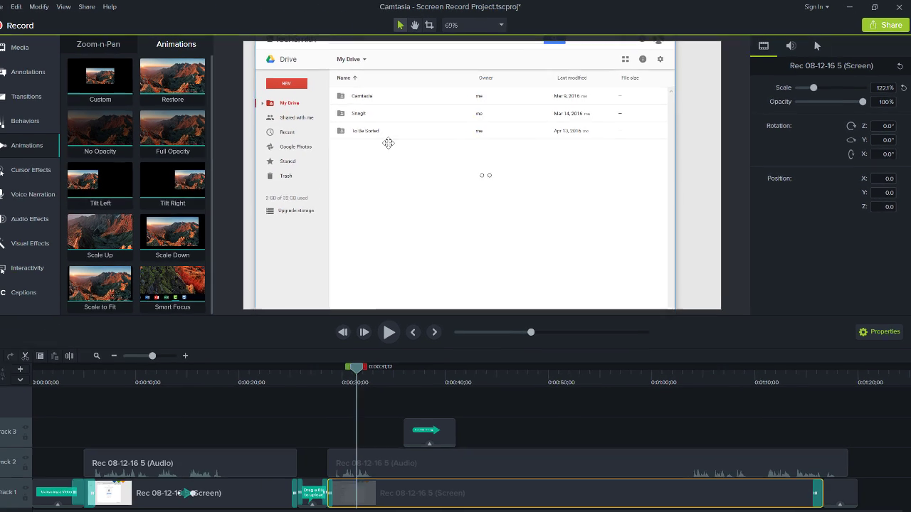
mouse_move(392, 148)
mouse_down()
mouse_move(474, 193)
mouse_move(479, 220)
mouse_move(539, 225)
mouse_up()
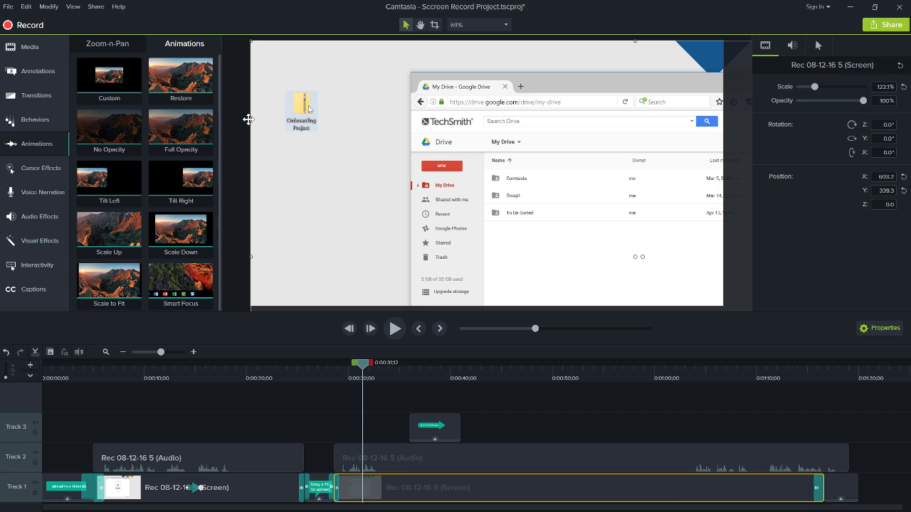
drag(119, 72, 377, 489)
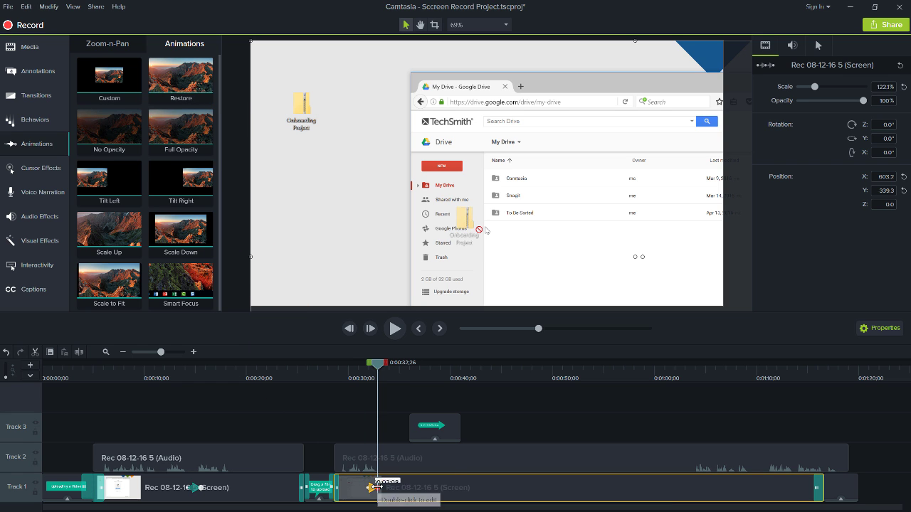
drag(378, 490, 383, 489)
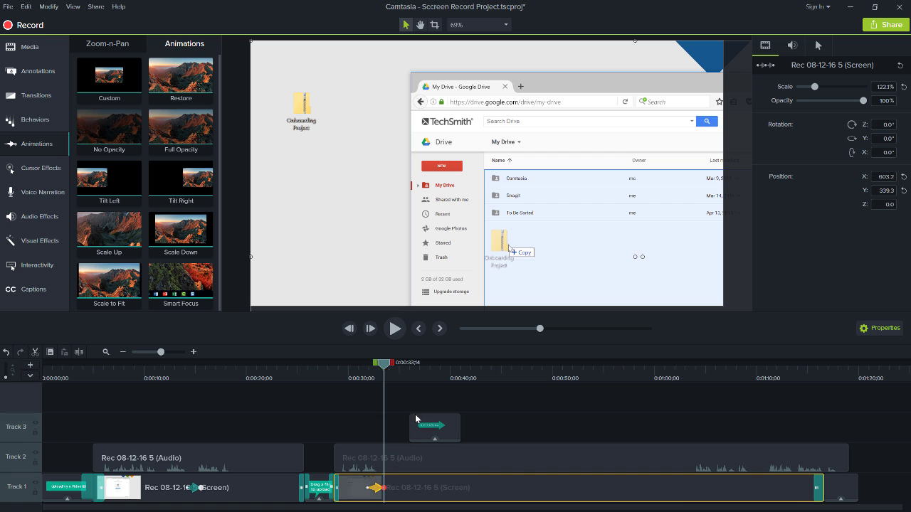
drag(478, 292, 347, 181)
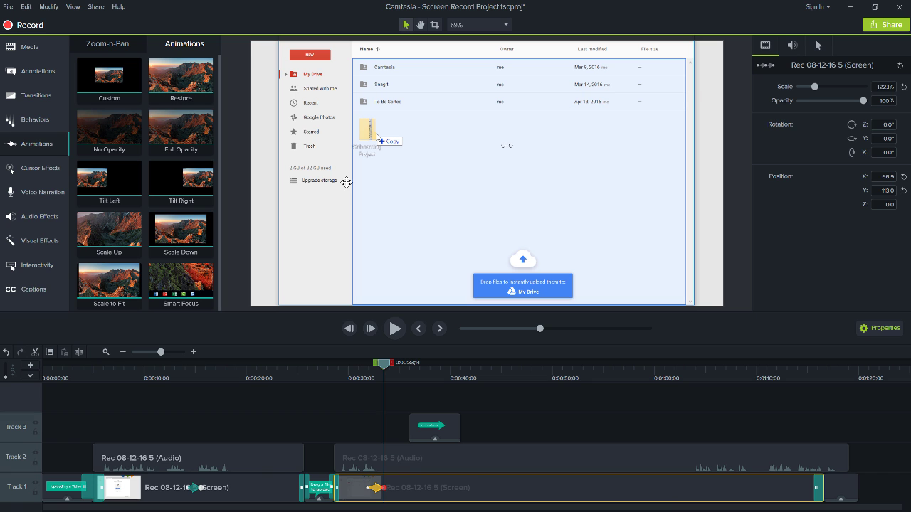
Preview the new Drive zoom animation from just before it starts.
click(358, 370)
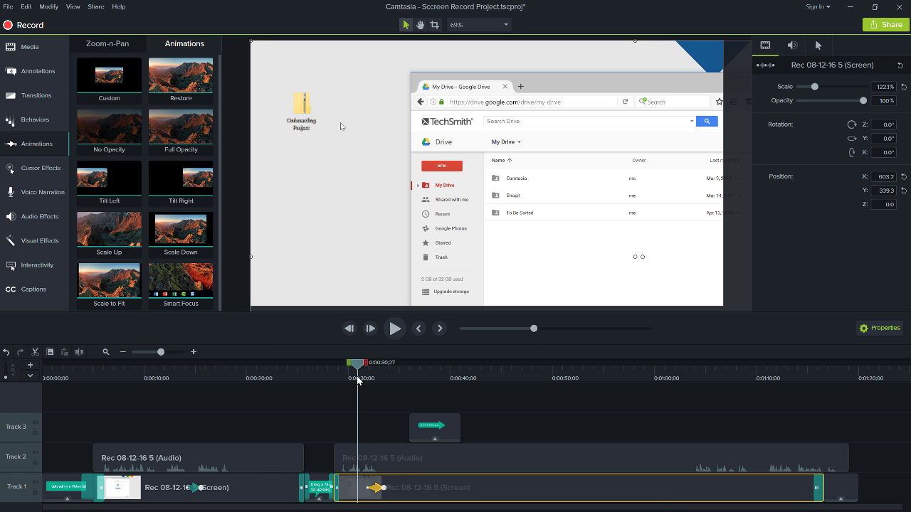
key(space)
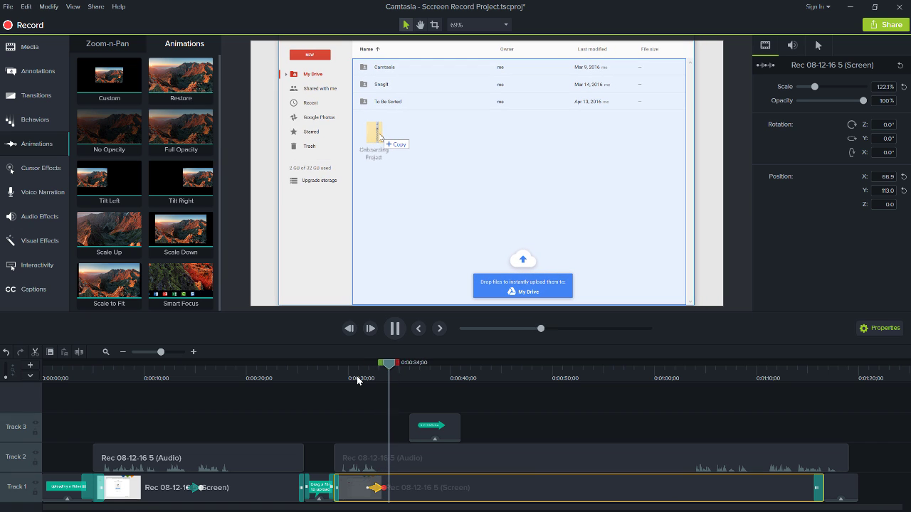
key(space)
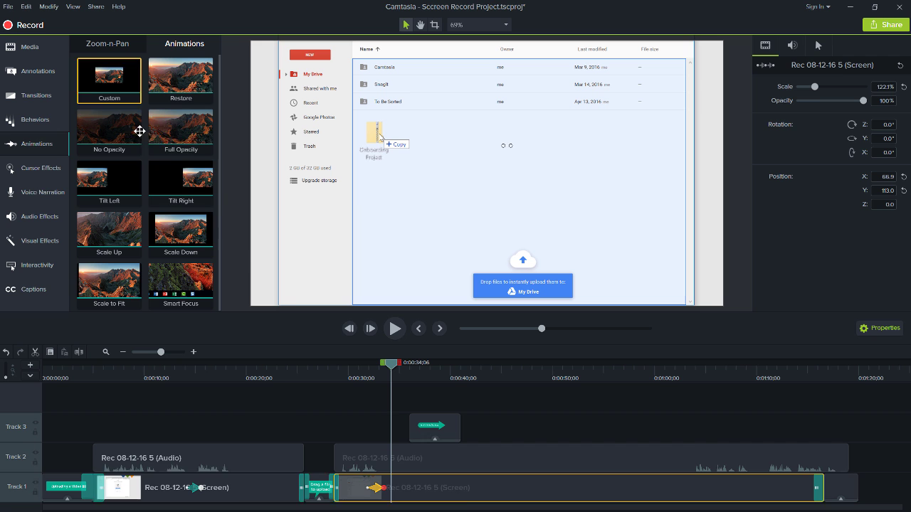
Add a second animation resetting Scale to 75% and Position X/Y to 0, then preview the zoom-out.
drag(140, 130, 413, 488)
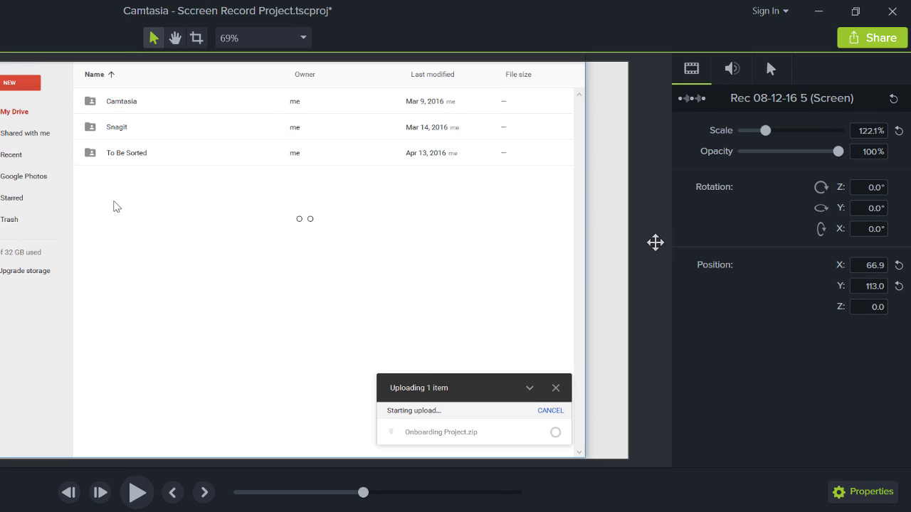
click(898, 131)
click(898, 264)
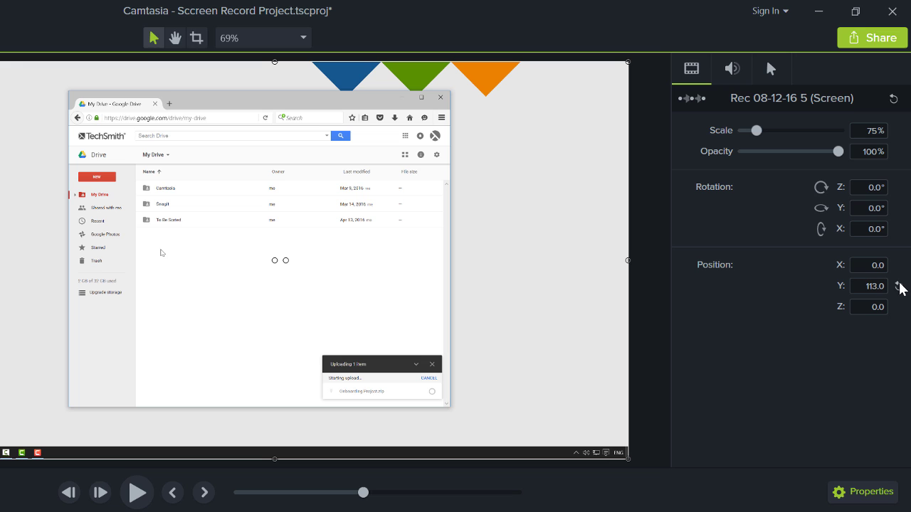
click(898, 285)
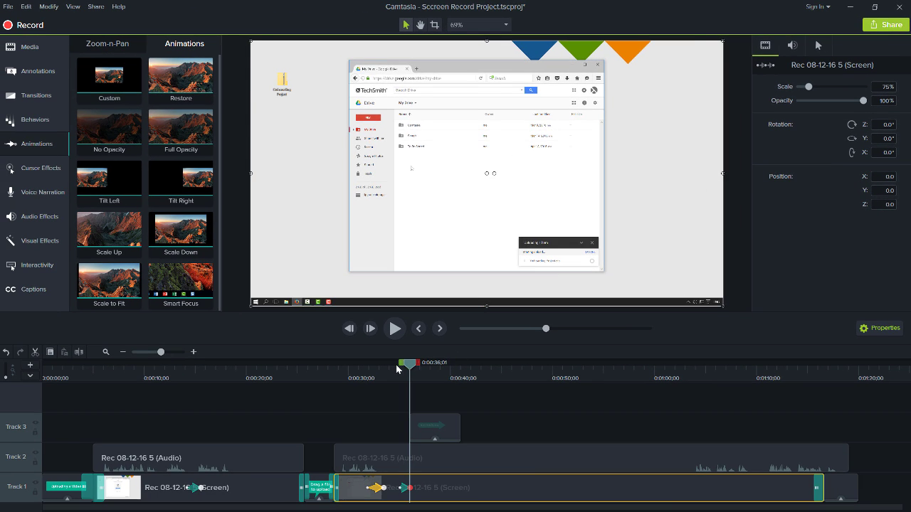
click(397, 367)
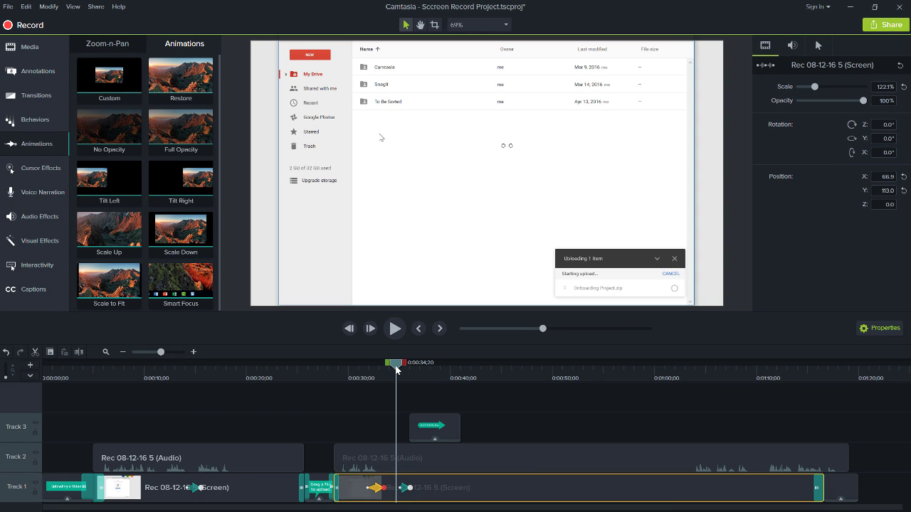
key(space)
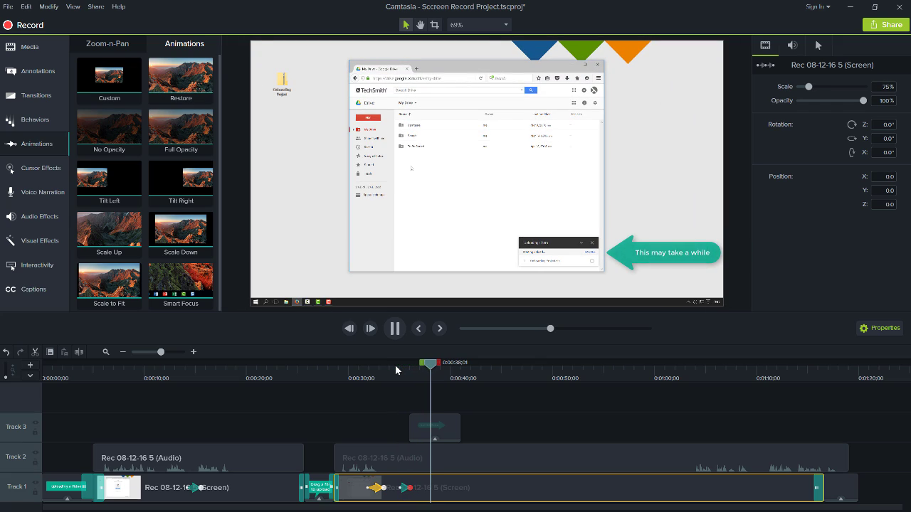
Split the recording and audio where the upload wait ends (~1:02) and where it starts (~0:40).
key(space)
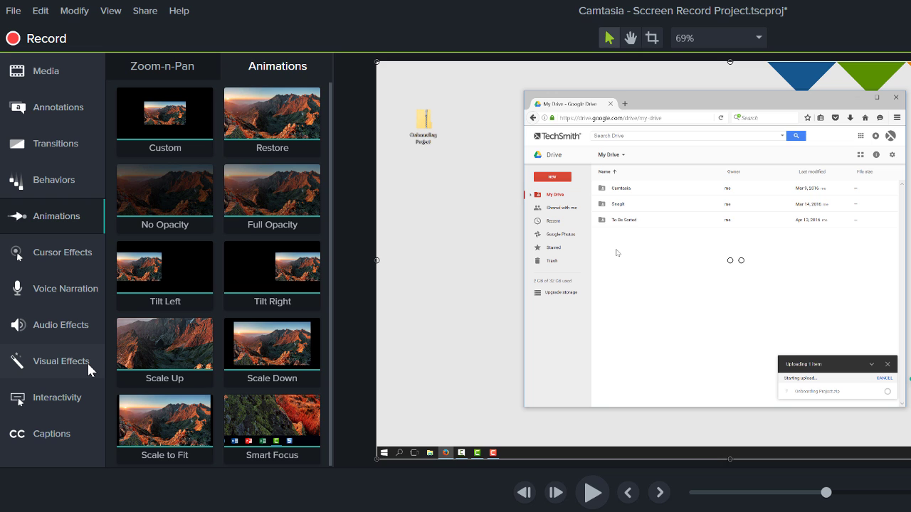
click(86, 361)
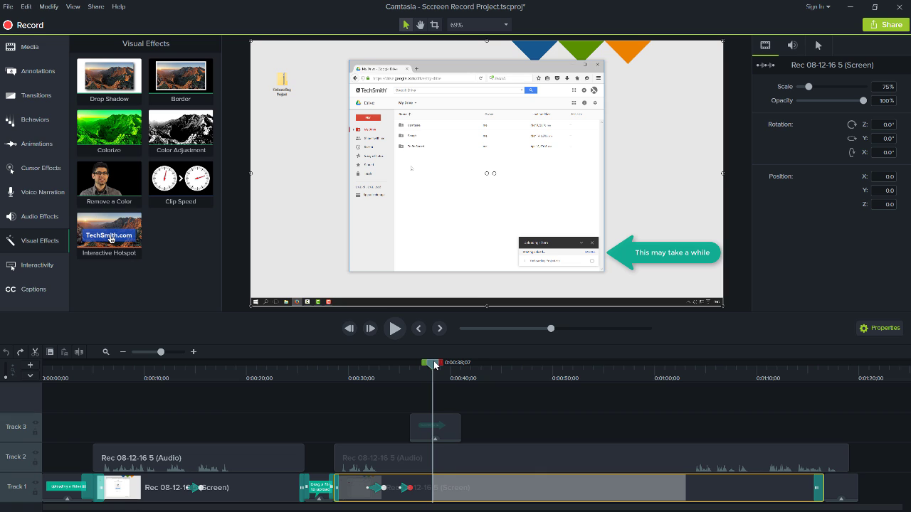
drag(436, 365, 680, 366)
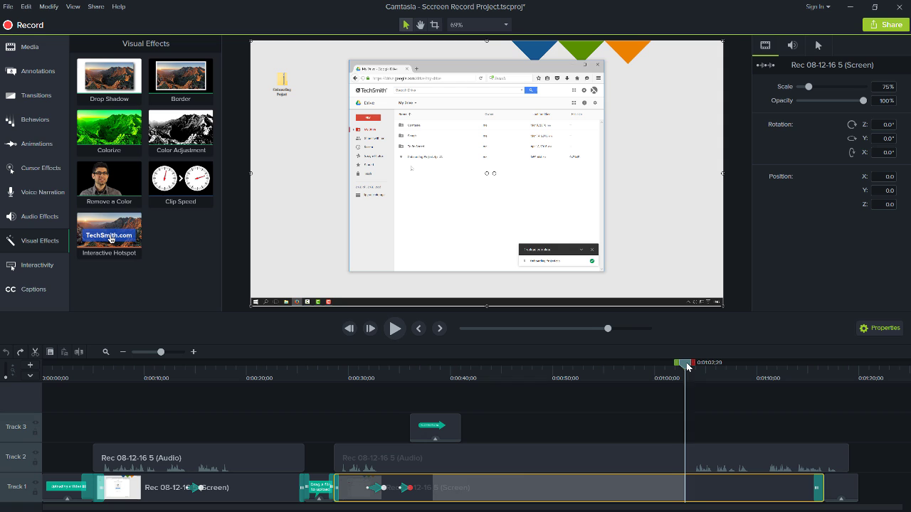
drag(687, 367, 688, 367)
click(695, 409)
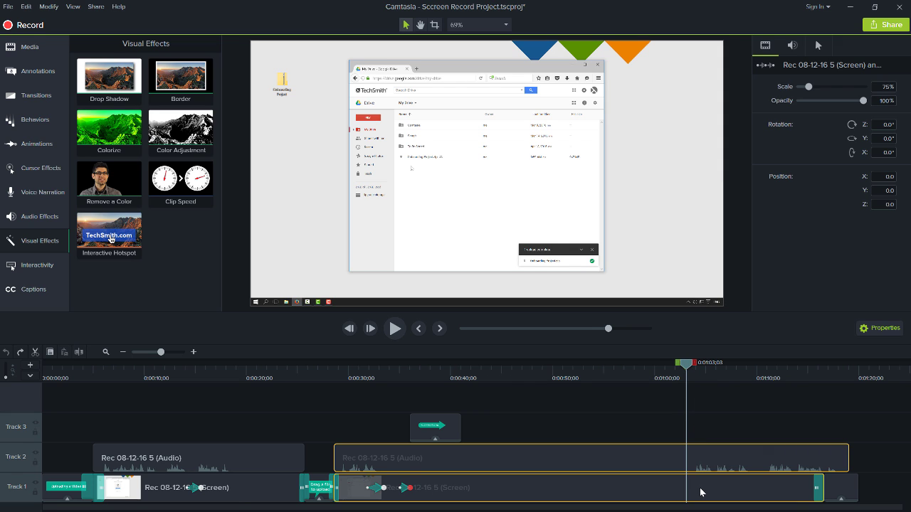
key(s)
click(463, 380)
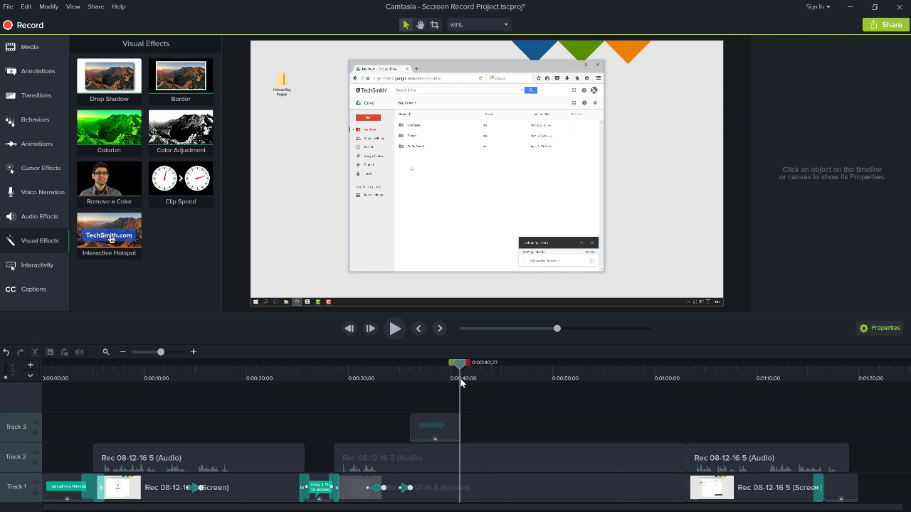
click(487, 491)
key(s)
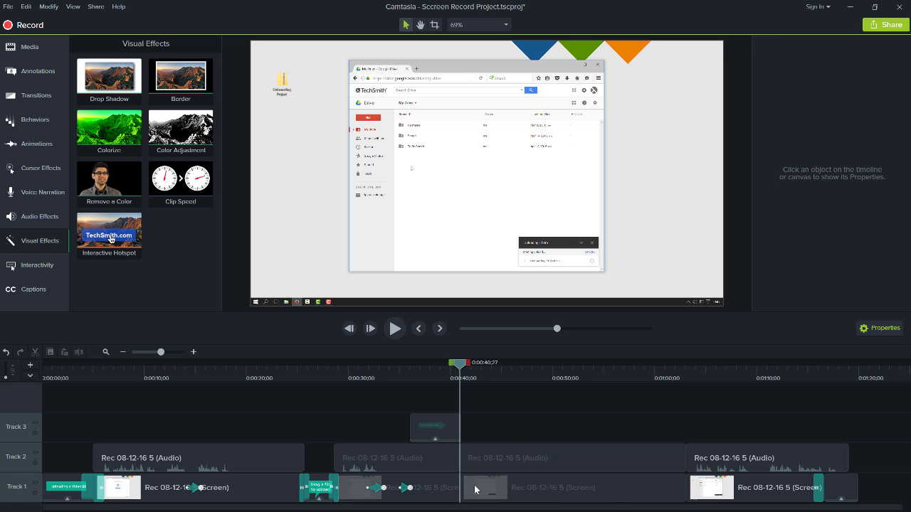
Apply Clip Speed to the middle upload-wait clip and delete its Track 2 audio.
drag(197, 202, 523, 486)
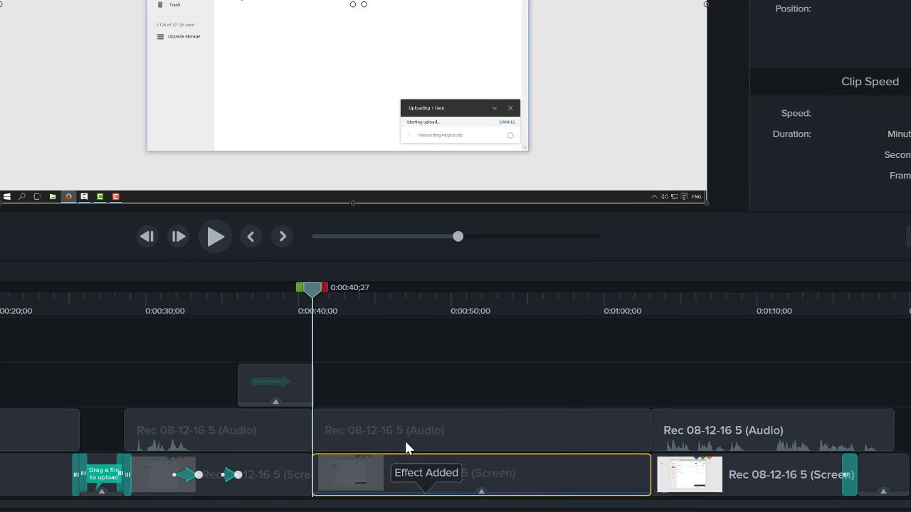
click(520, 464)
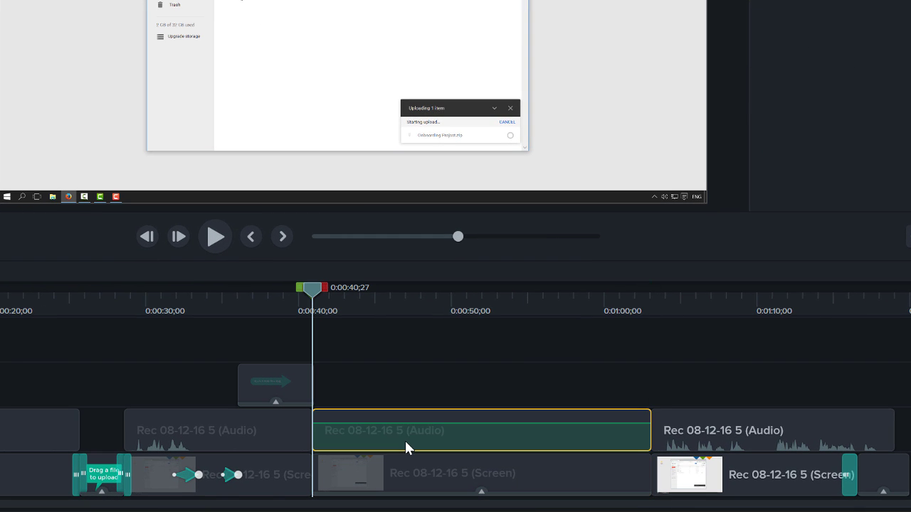
key(Delete)
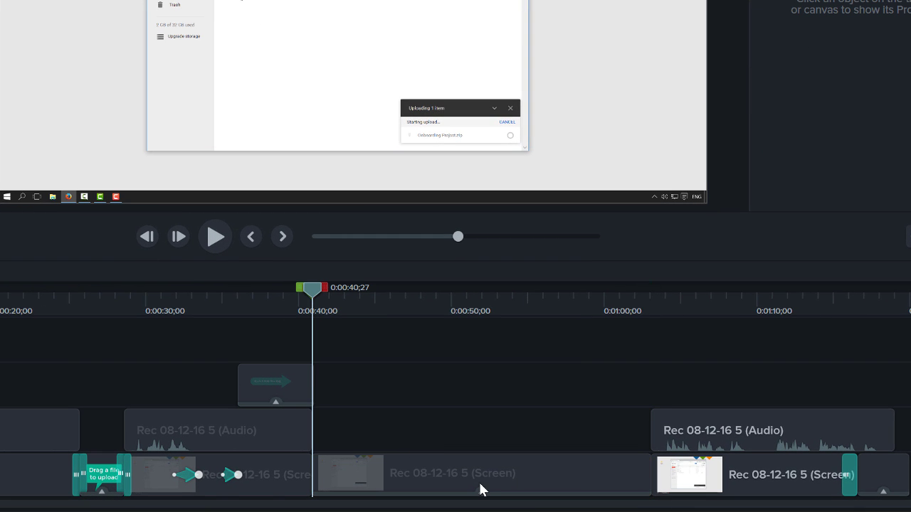
Drag the upload-wait clip's Clip Speed handle to 5.08x, shortening it to about four seconds.
click(482, 491)
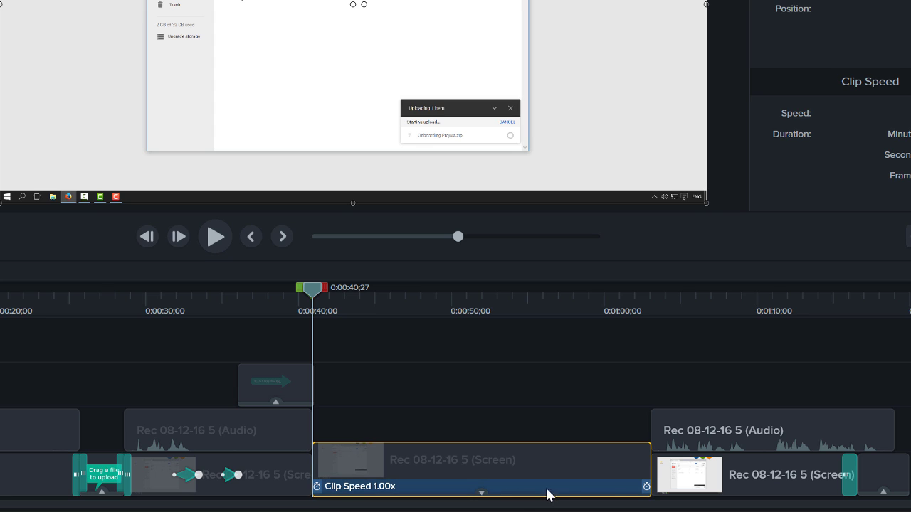
drag(646, 487, 371, 486)
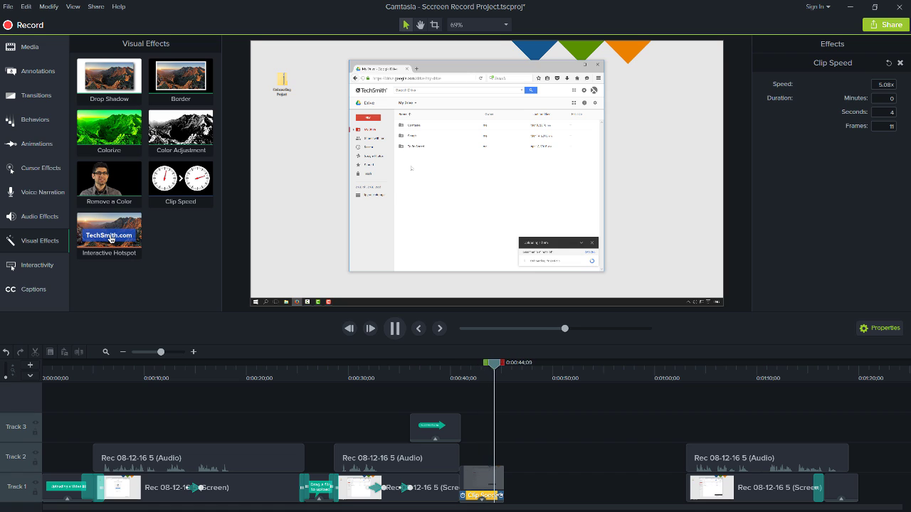
Move the last screen and audio clips left against the sped-up clip, then play from 0:35.
key(space)
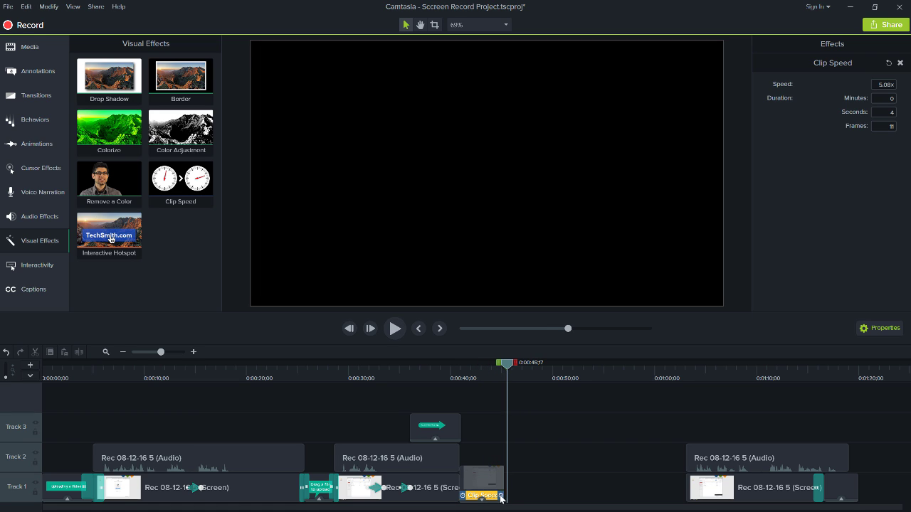
click(666, 459)
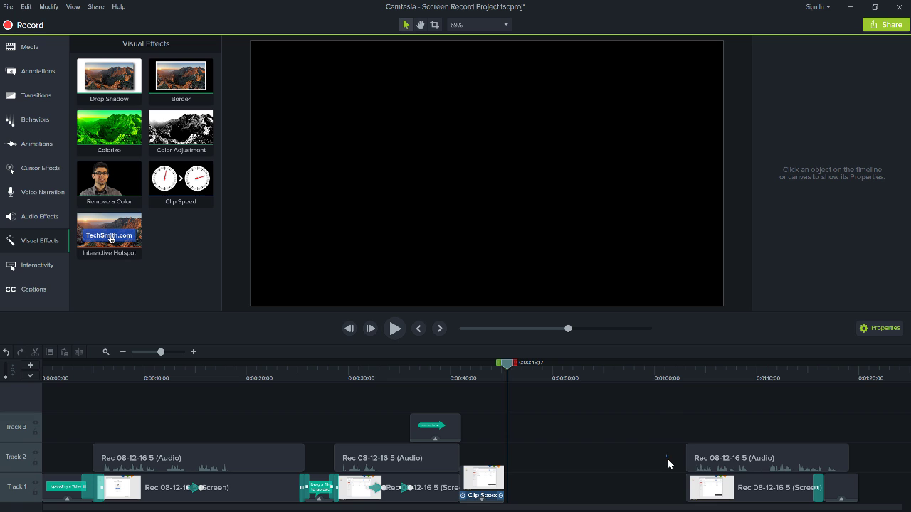
shift+click(695, 491)
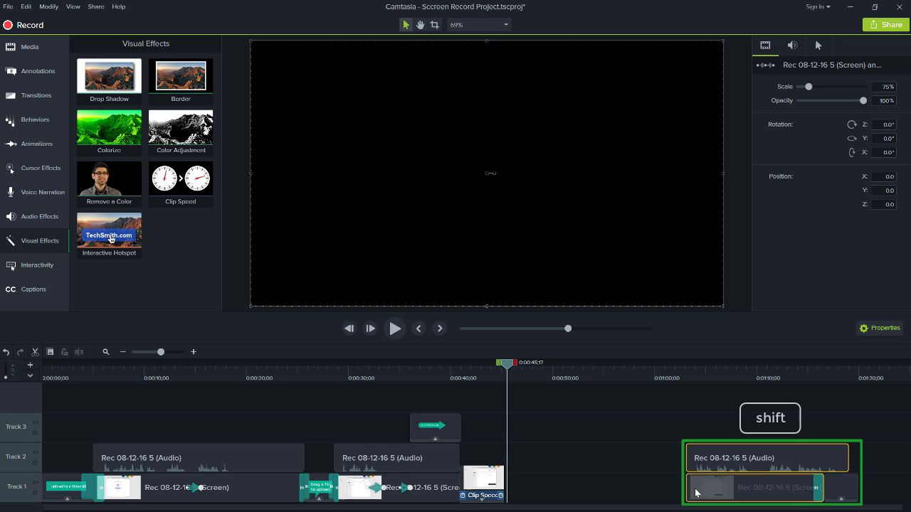
drag(692, 491, 499, 493)
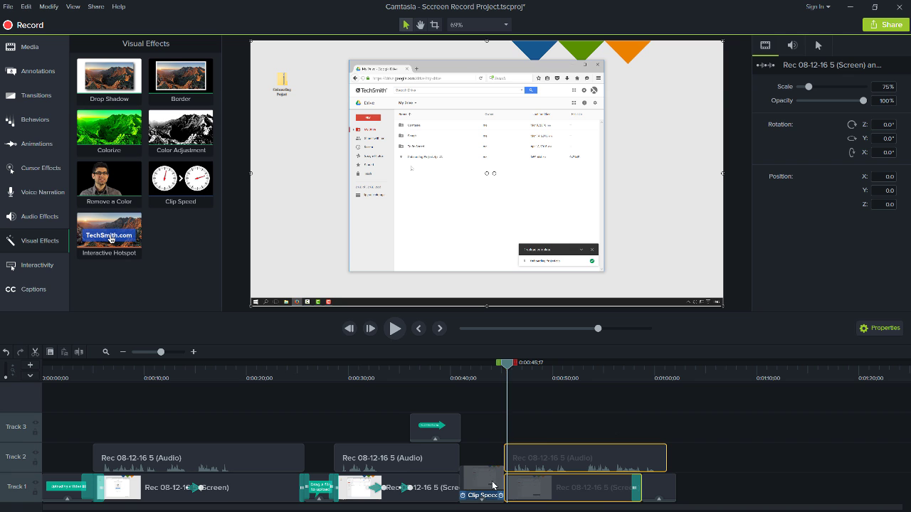
click(401, 372)
key(space)
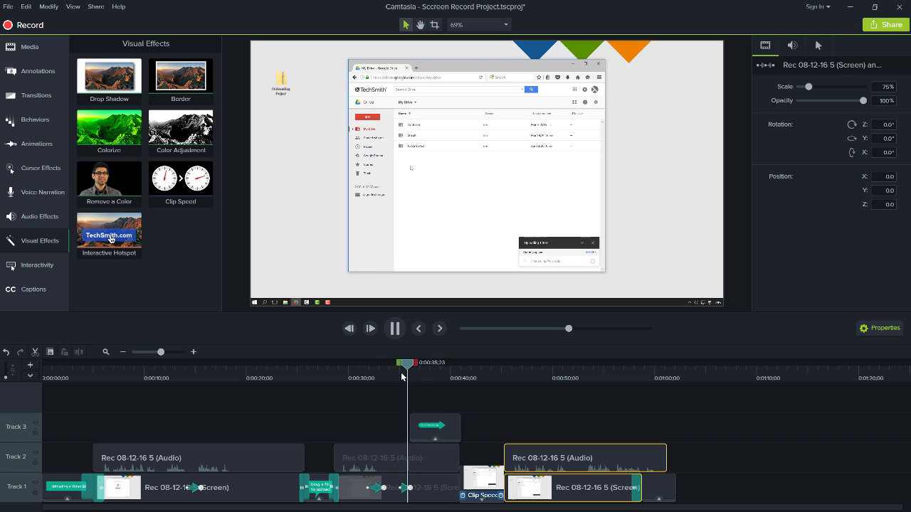